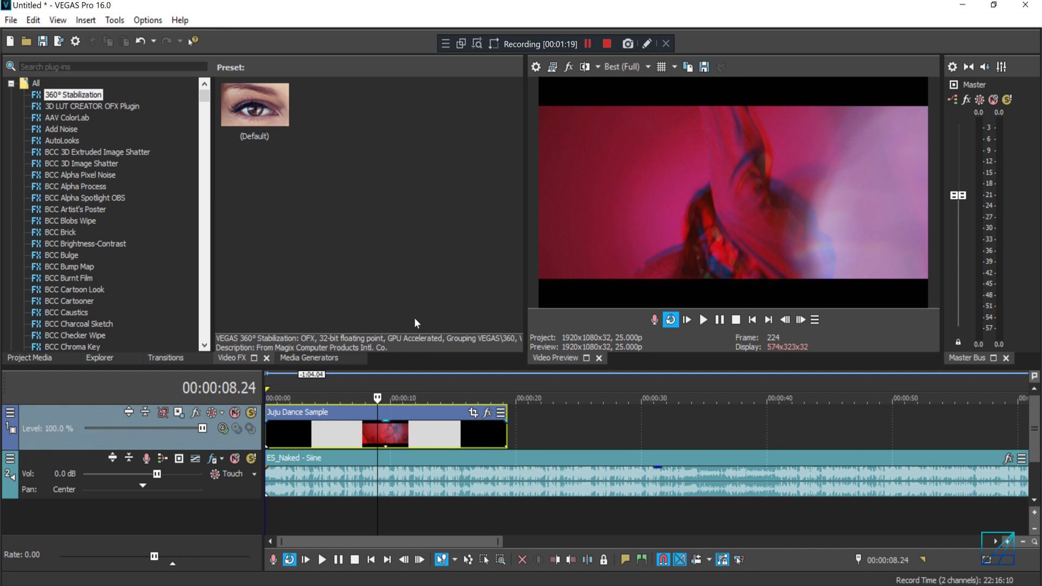
Select the audio event, put the playhead near 13 seconds, zoom out, and open Track 2's Track FX
click(373, 480)
click(395, 480)
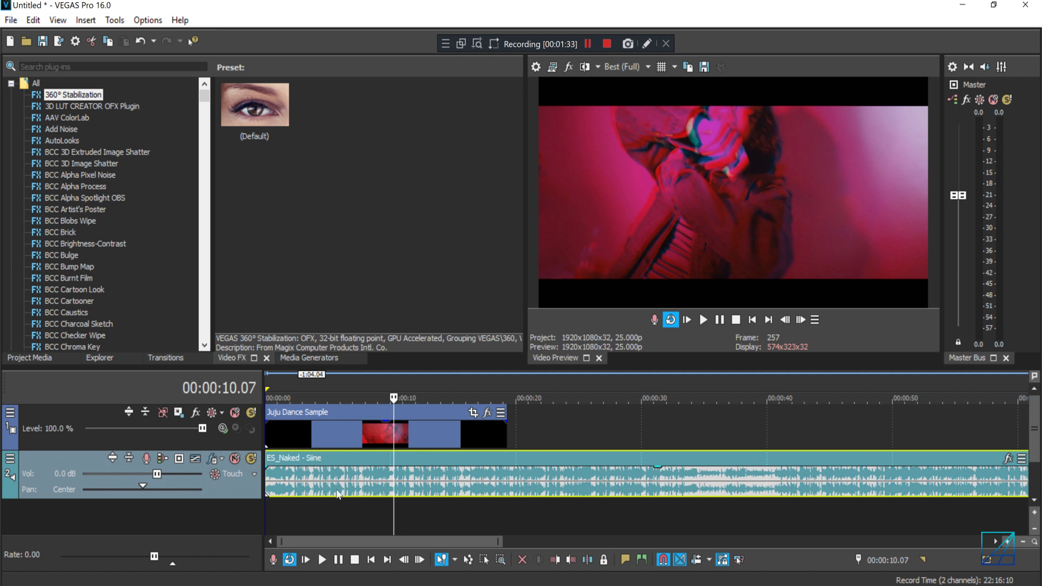
click(430, 486)
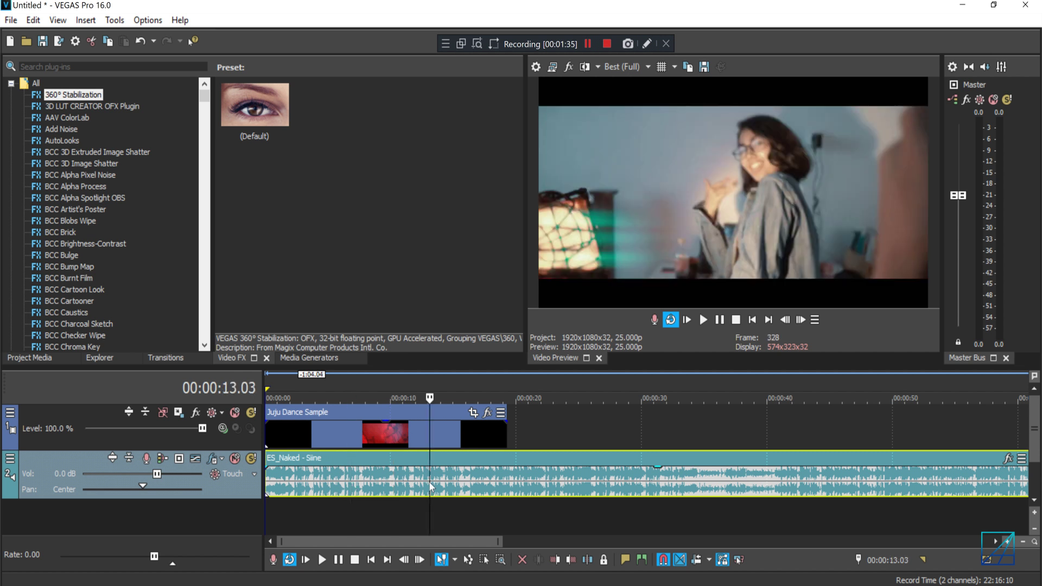
scroll(431, 487, down, 2)
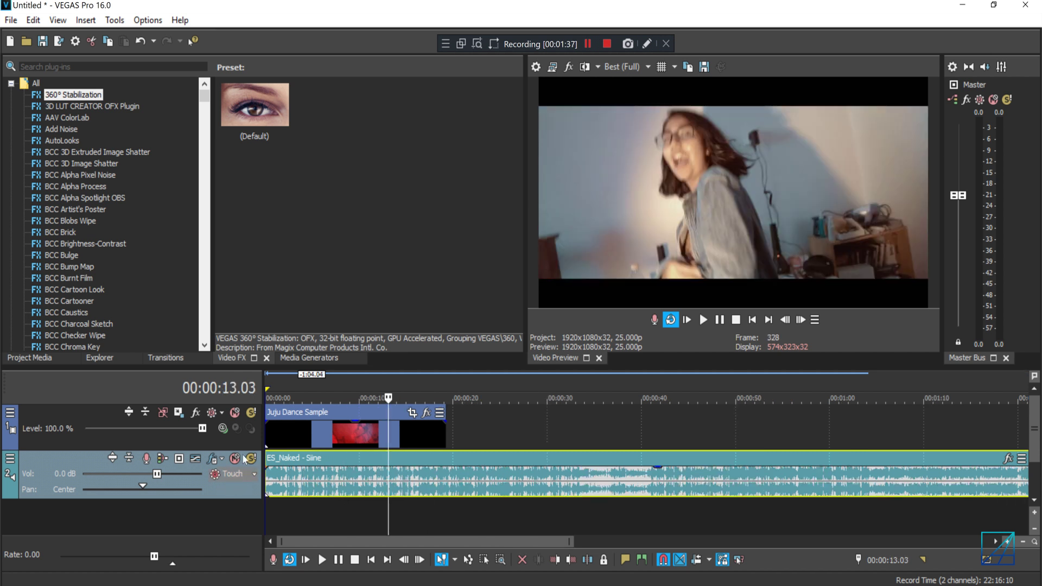
scroll(366, 457, down, 2)
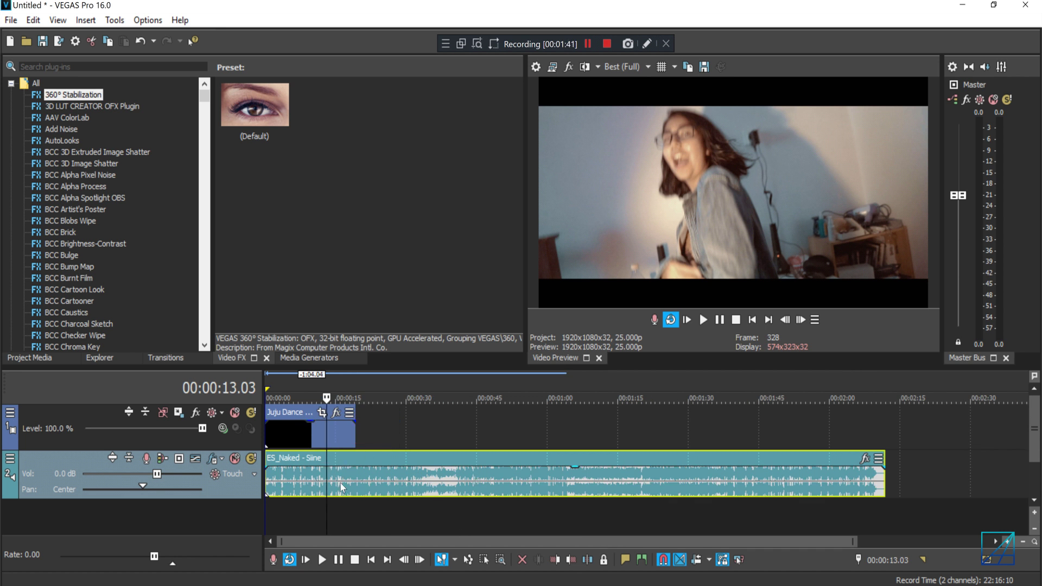
click(214, 460)
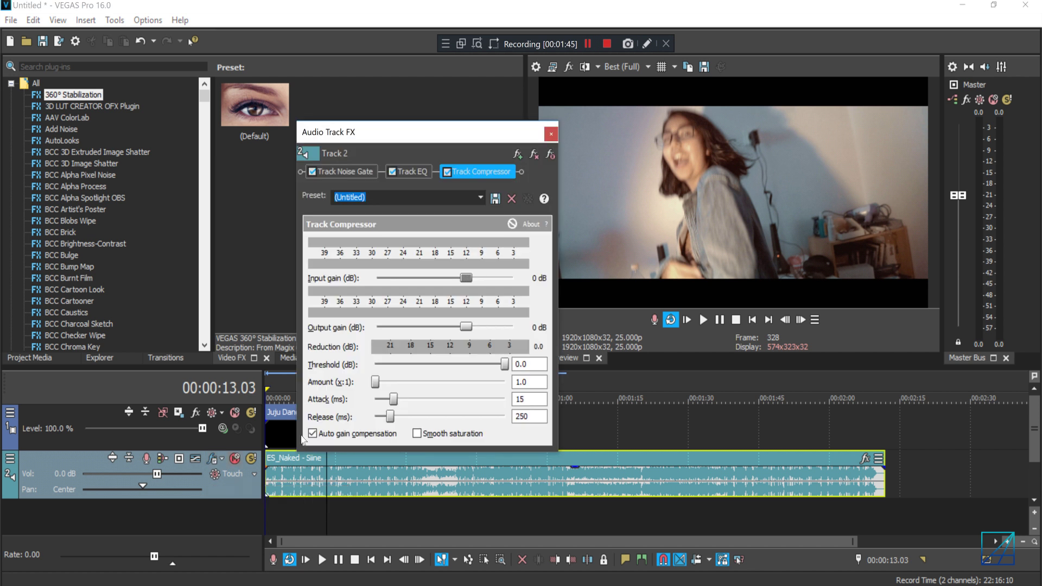
Add the Resonant Filter from the Automatable plug-ins after Track 2's Track Compressor
click(516, 155)
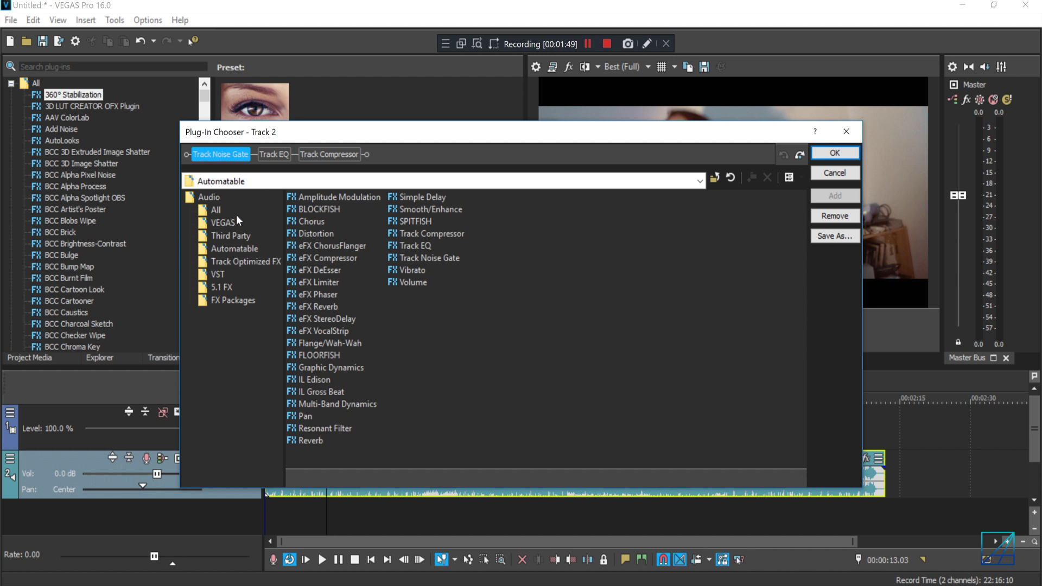
click(231, 250)
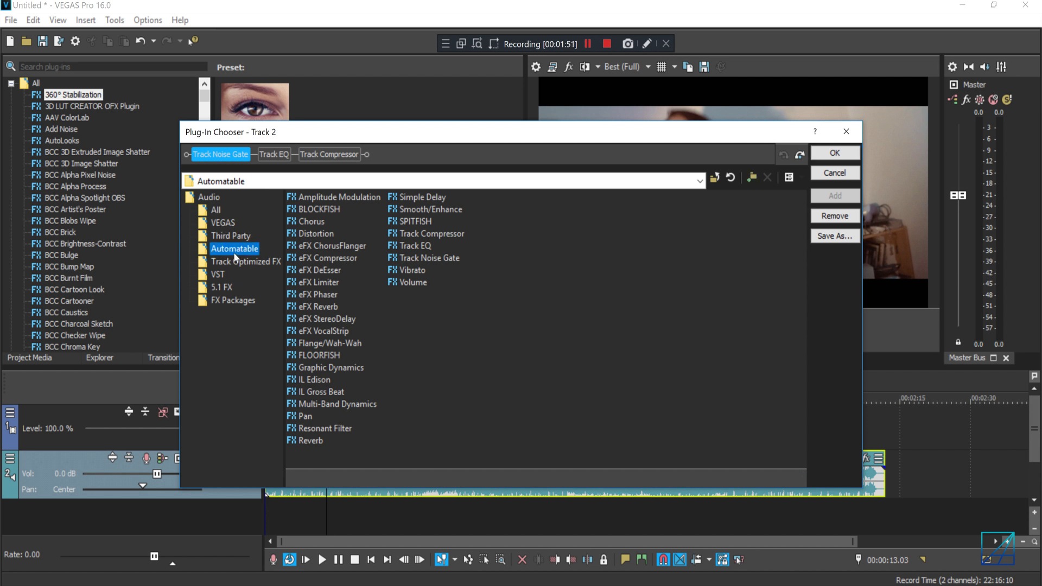
click(321, 196)
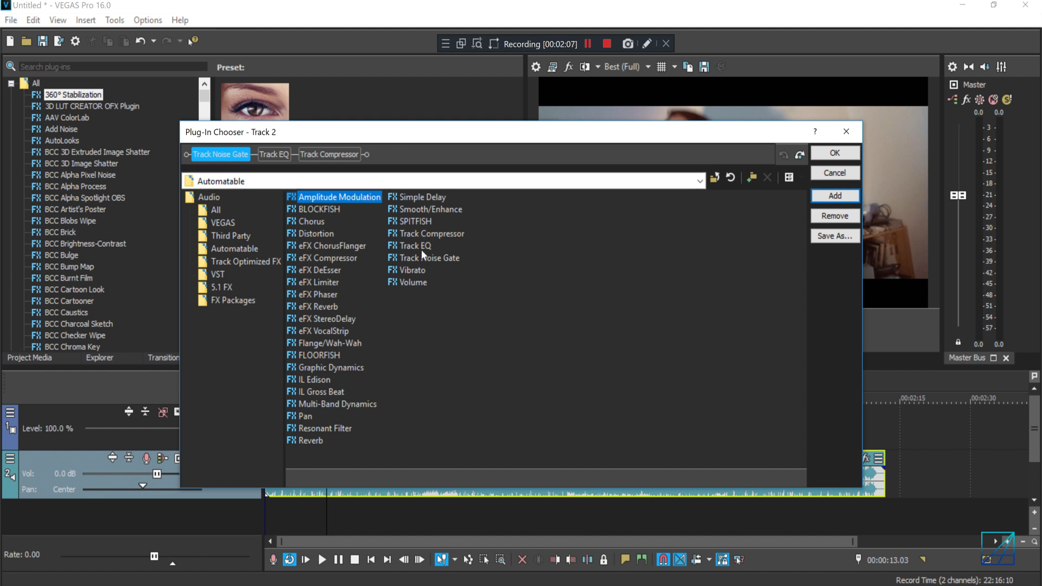
click(235, 249)
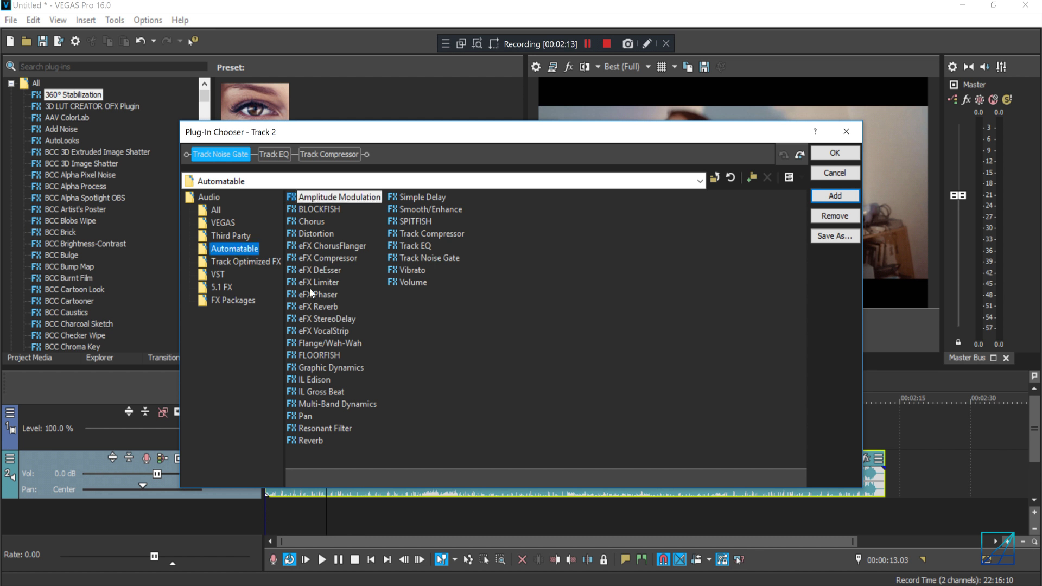
drag(473, 138, 494, 152)
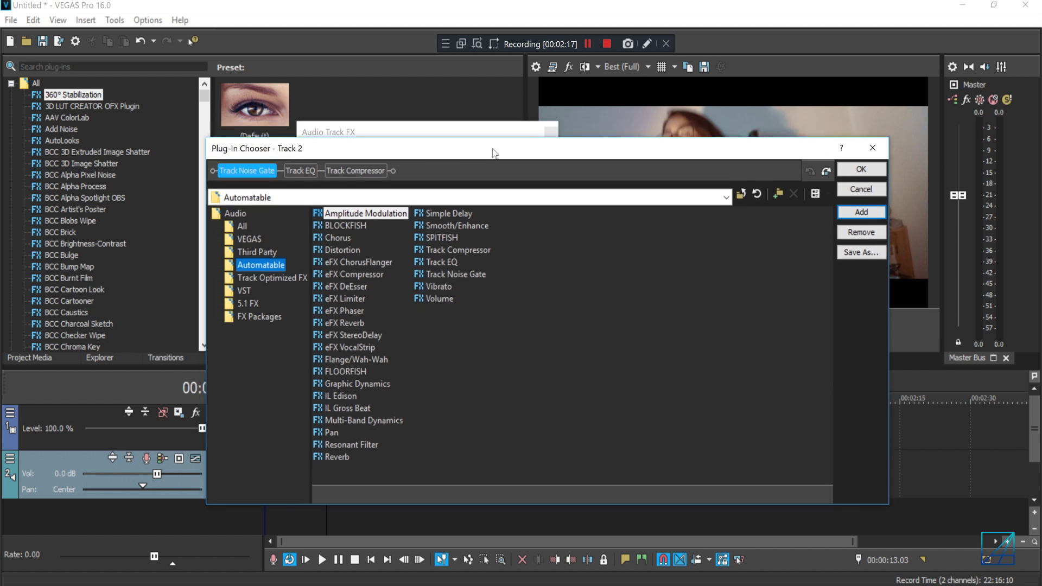
click(366, 443)
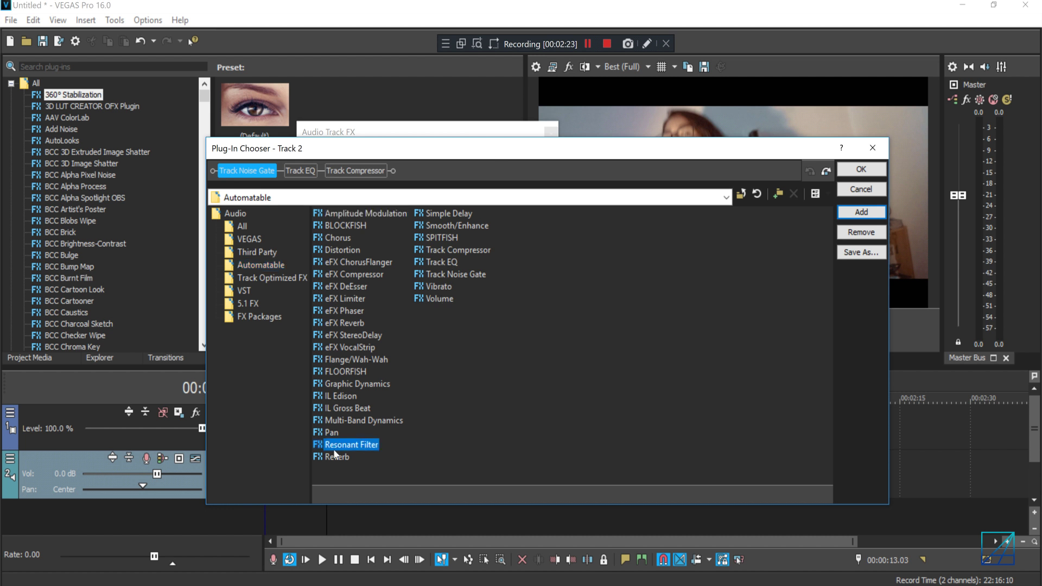
key(Return)
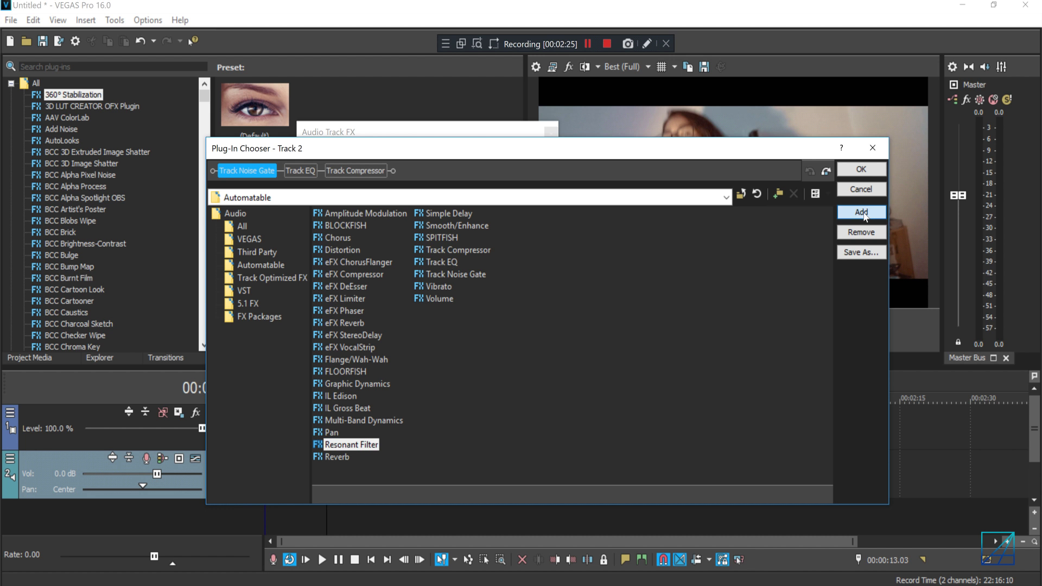
key(Return)
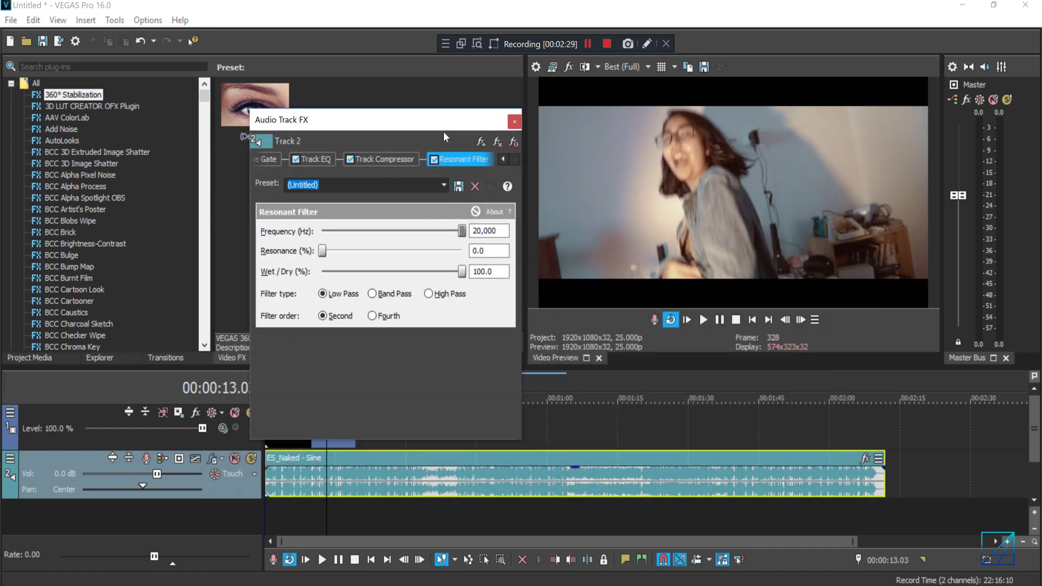
Set the Resonant Filter's filter order to Fourth and close the Audio Track FX window
click(349, 319)
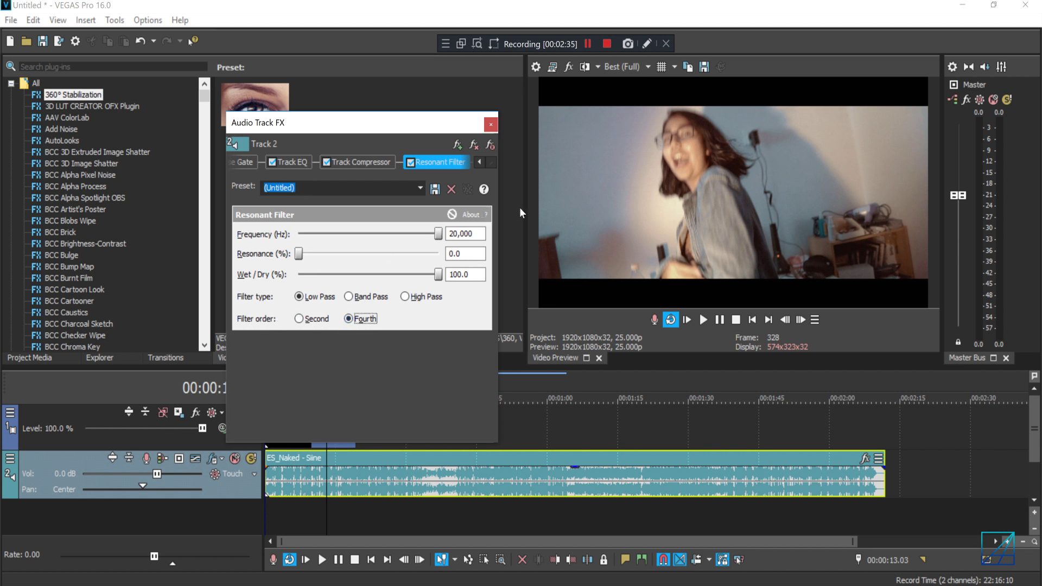
click(490, 124)
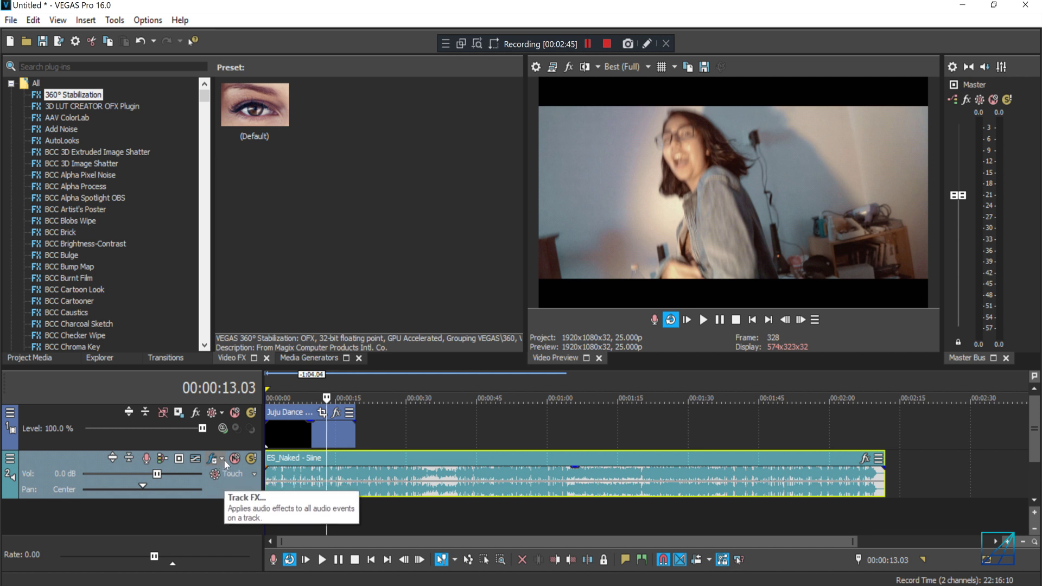
Browse each plug-in's parameters in the FX Automation Chooser, then recheck the Resonant Filter in Track FX
click(222, 458)
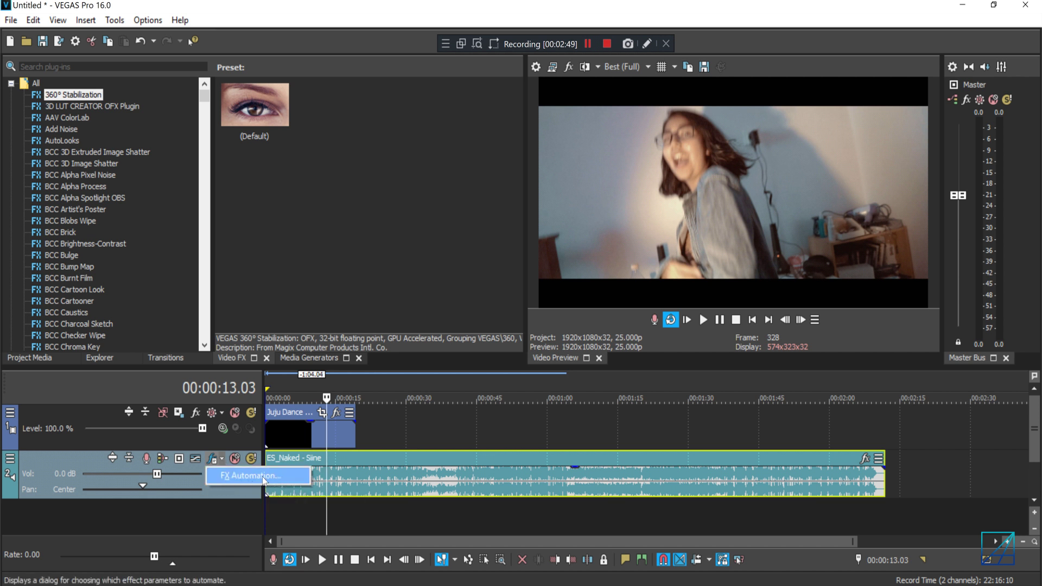
click(280, 478)
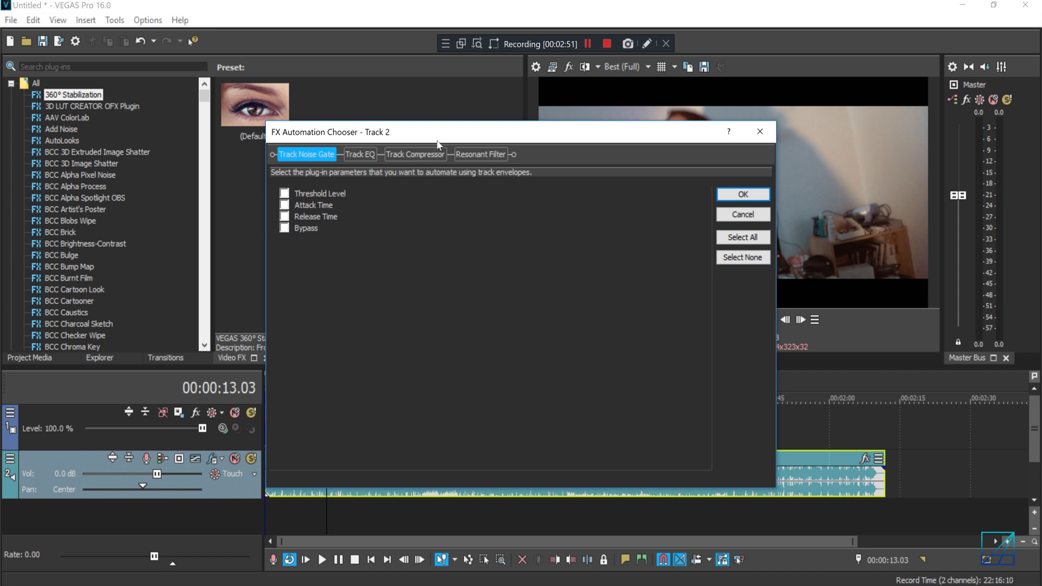
click(360, 154)
click(415, 154)
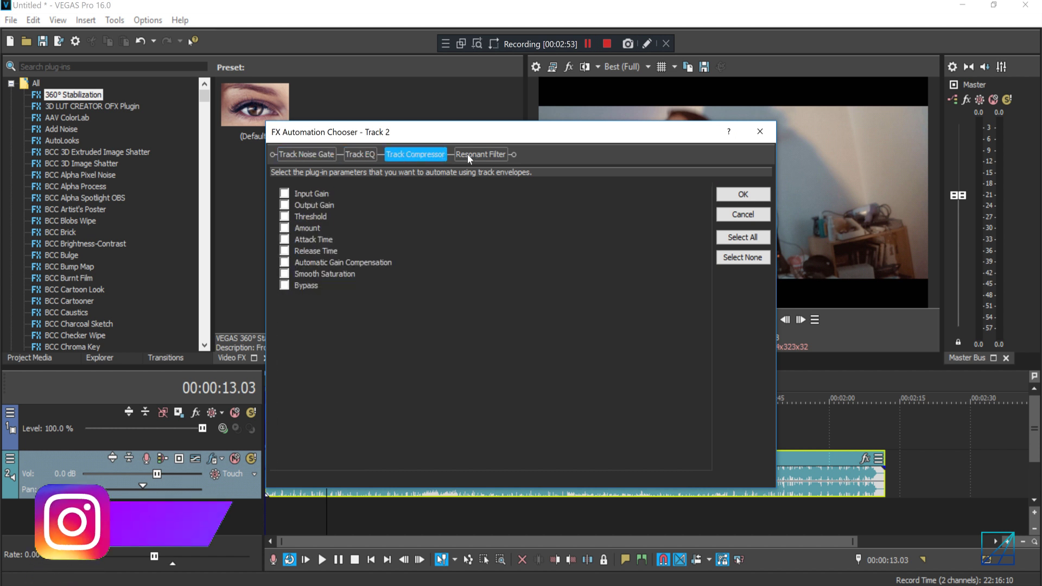
click(483, 155)
click(307, 154)
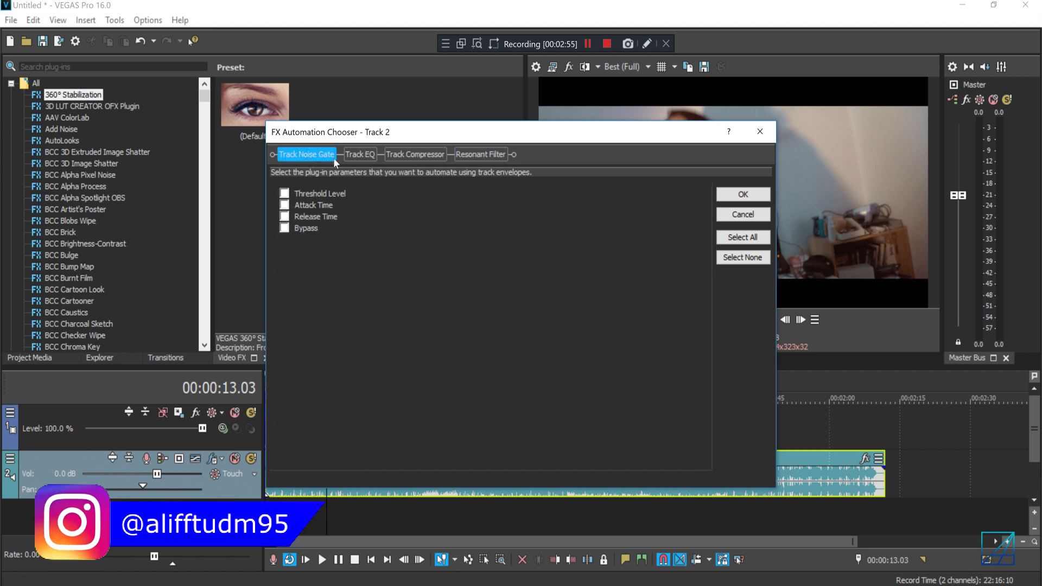
click(373, 156)
click(415, 154)
click(480, 154)
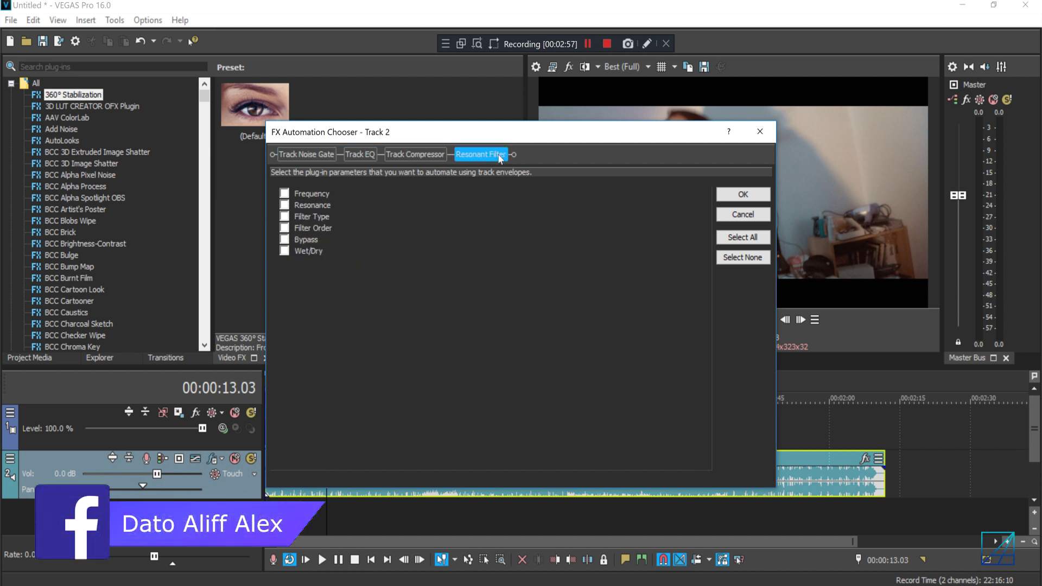
click(742, 214)
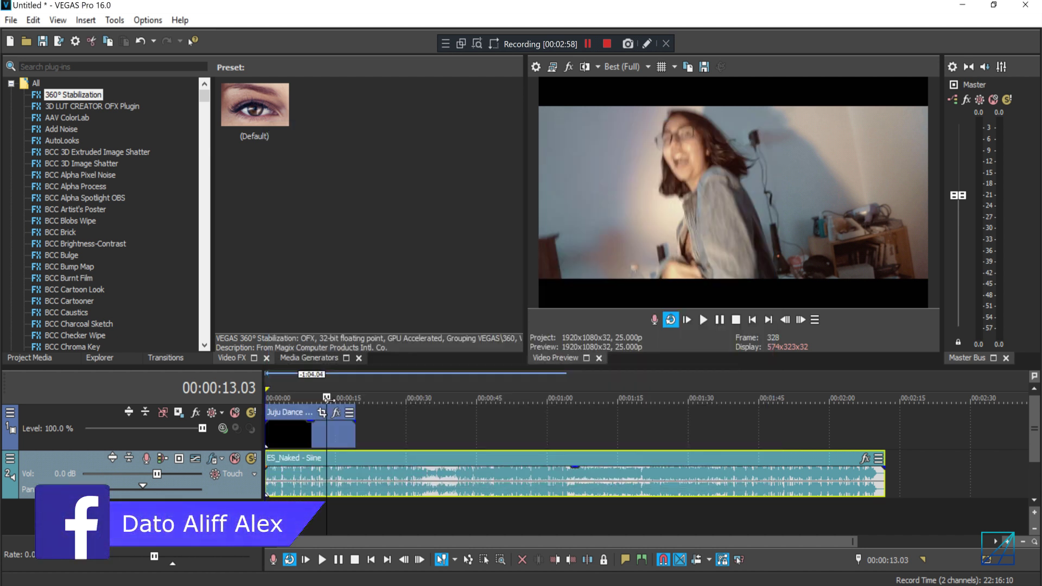
click(213, 459)
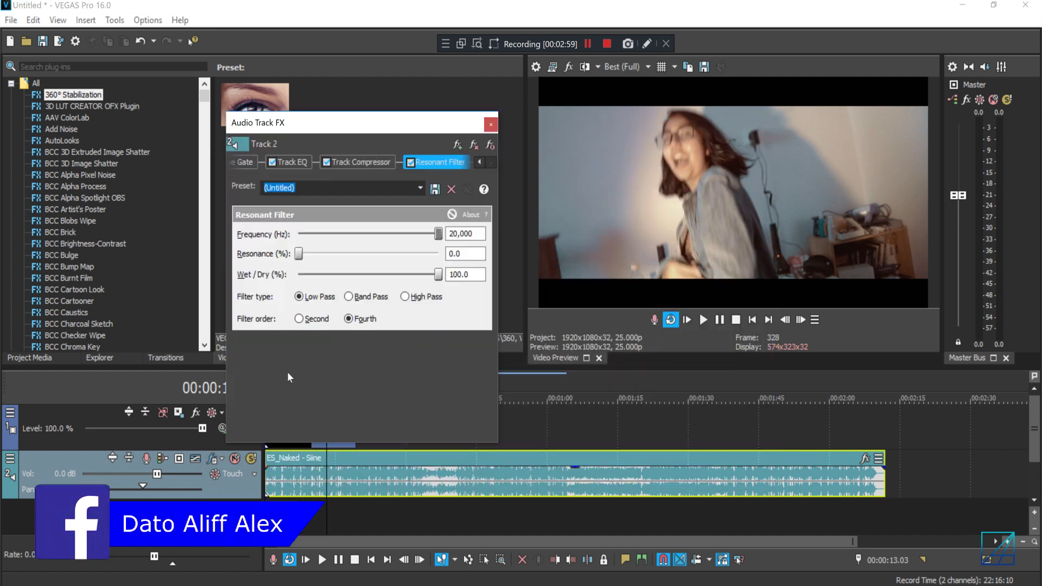
click(491, 125)
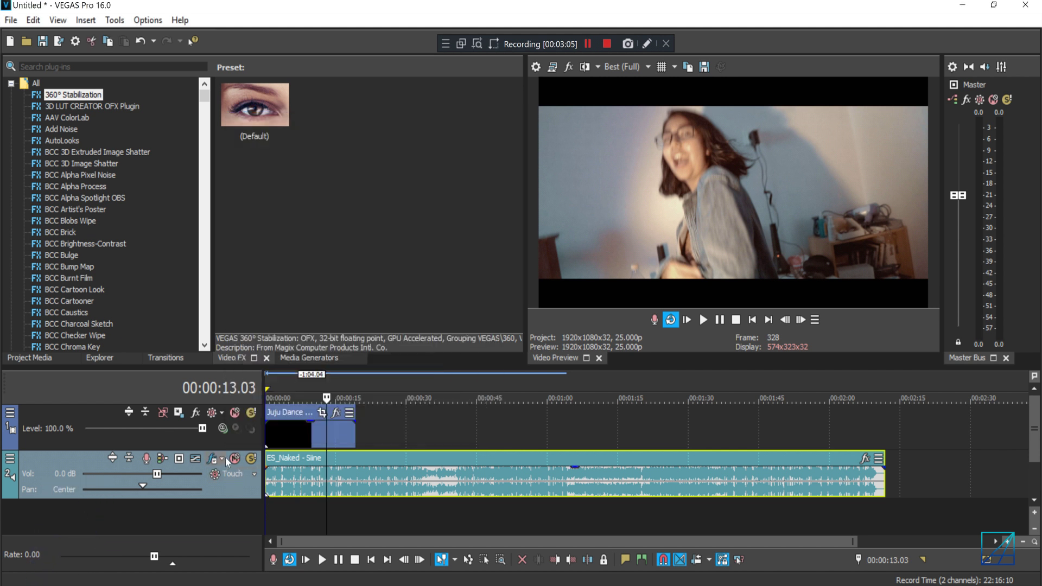
In the FX Automation Chooser, tick the Resonant Filter's Frequency parameter for automation
click(223, 460)
click(284, 476)
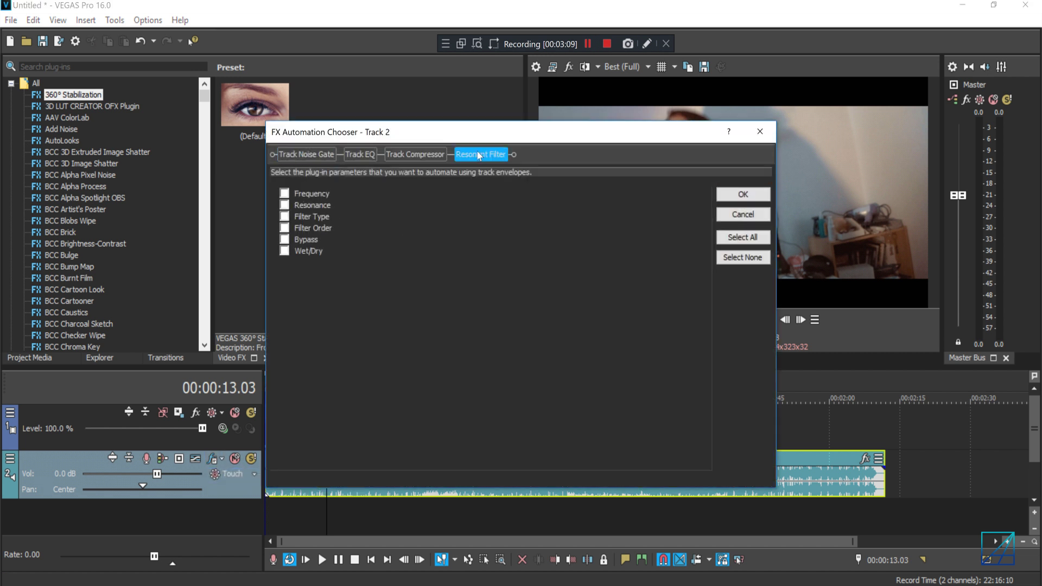
click(284, 194)
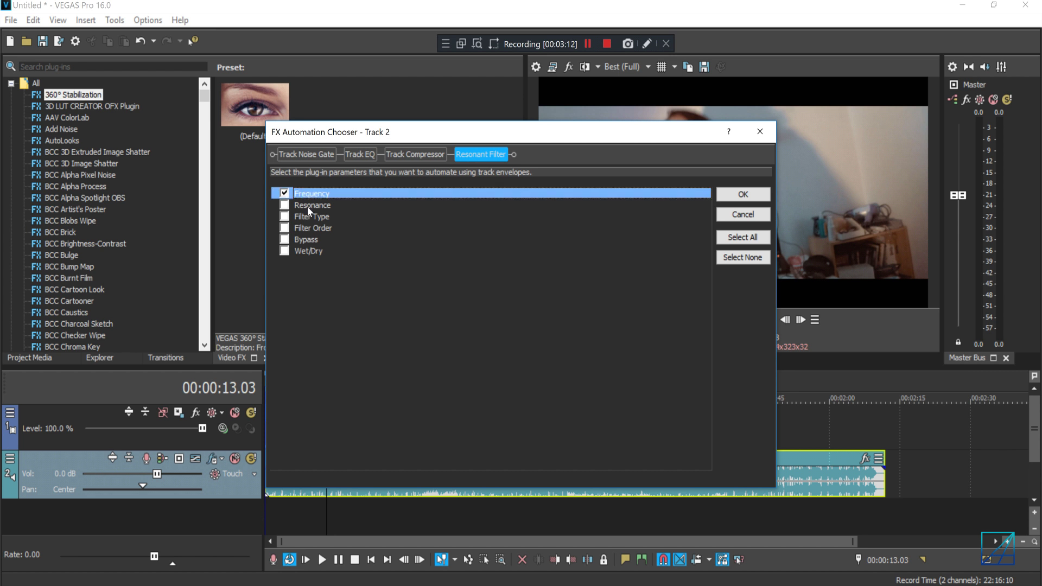
click(743, 195)
scroll(270, 478, up, 2)
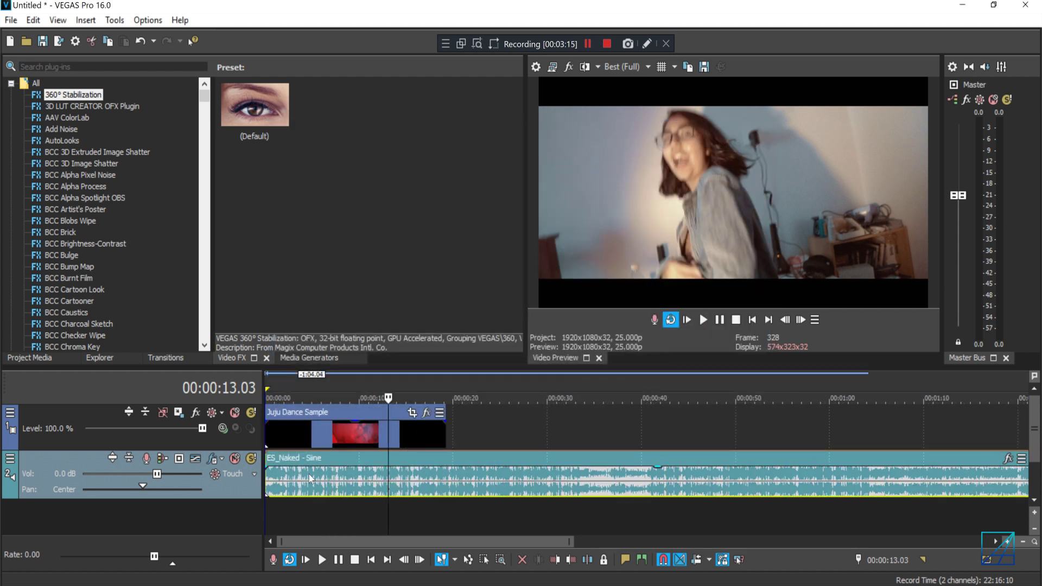
scroll(491, 453, down, 3)
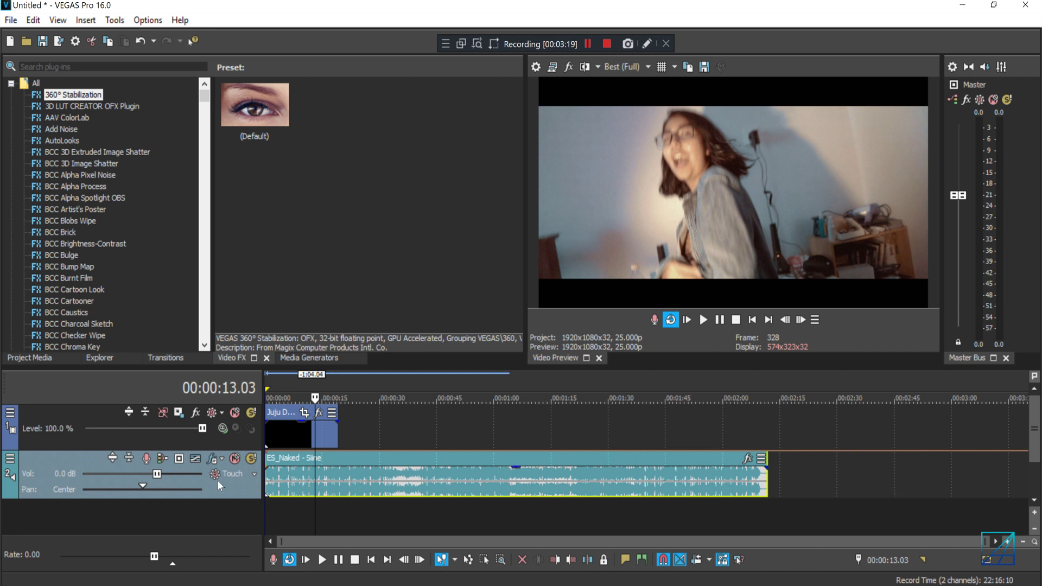
click(277, 485)
scroll(270, 485, up, 3)
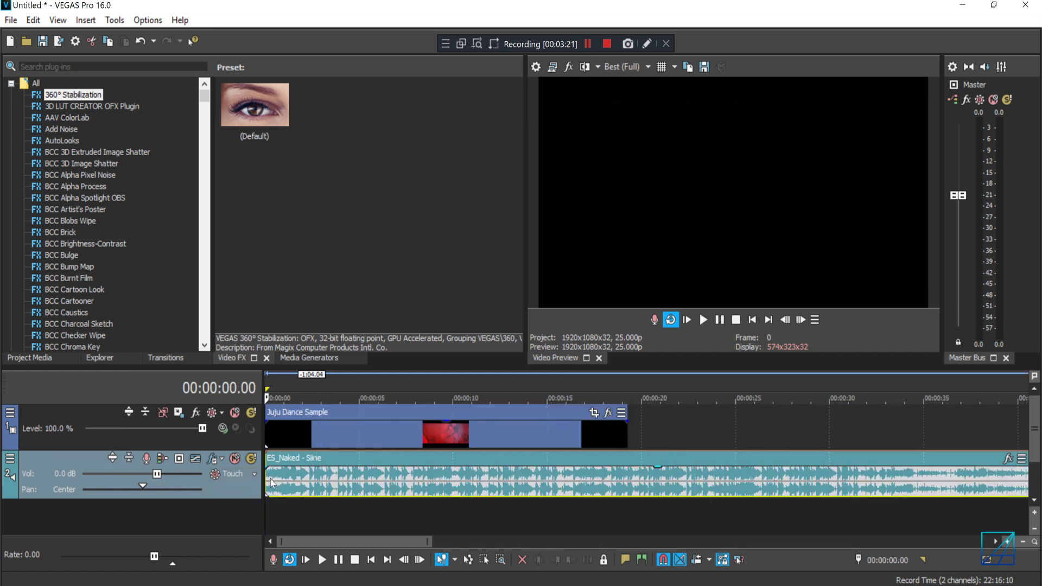
key(space)
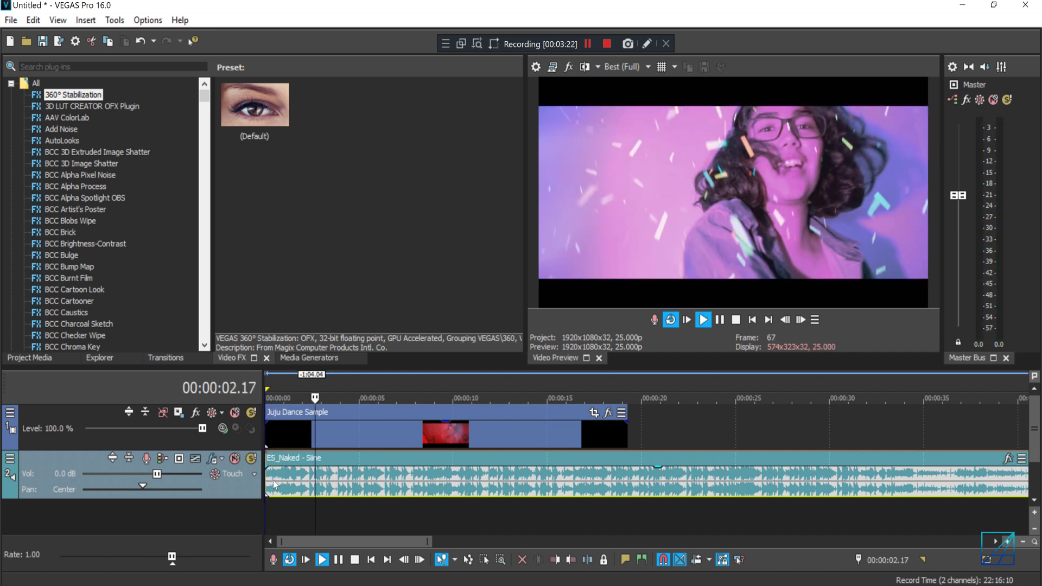
key(space)
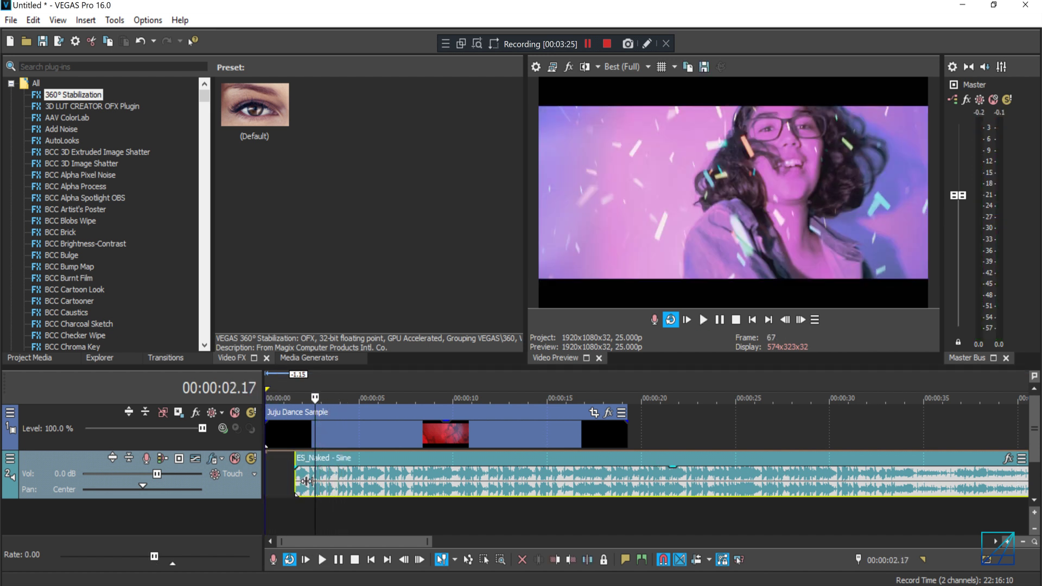
click(273, 483)
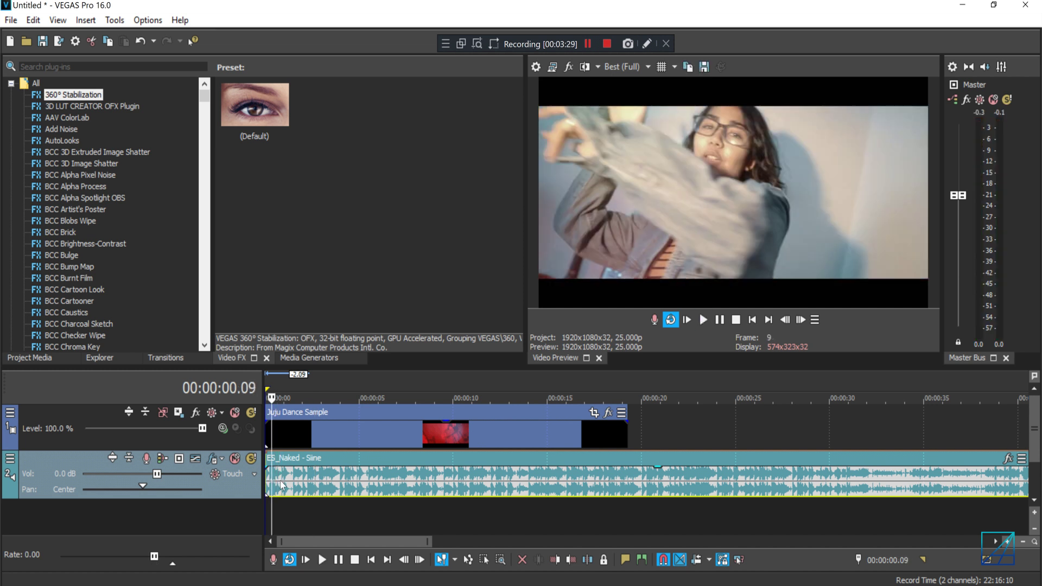
scroll(281, 480, up, 4)
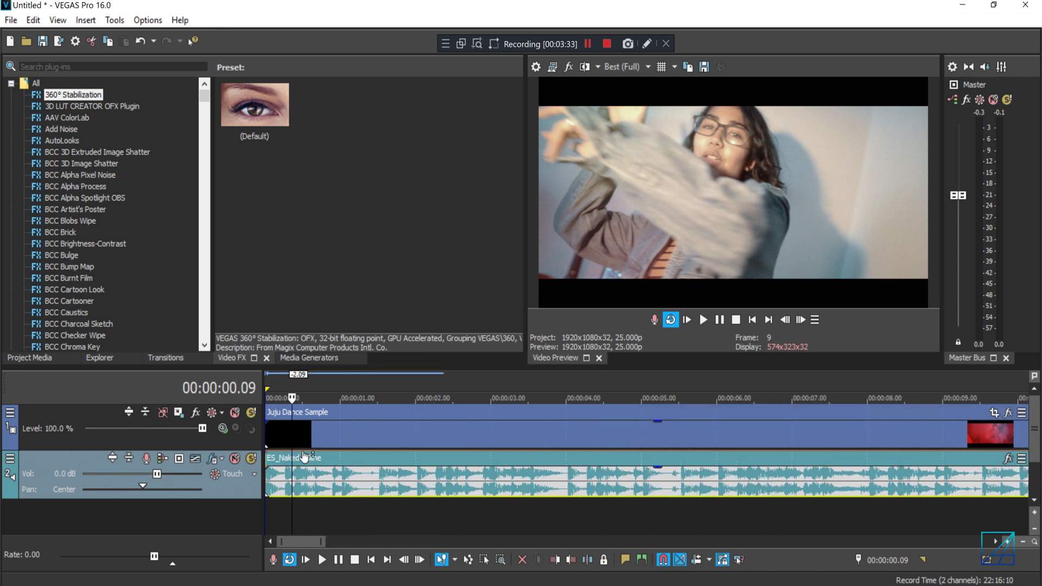
Set the first Frequency envelope point to 500 Hz and preview the muffled opening
click(305, 457)
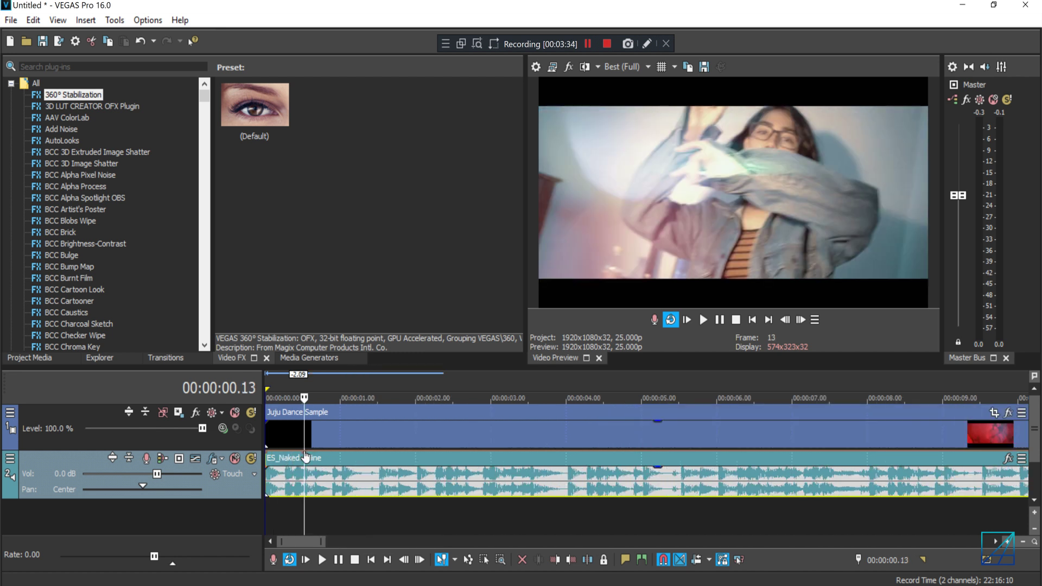
click(268, 459)
right_click(268, 459)
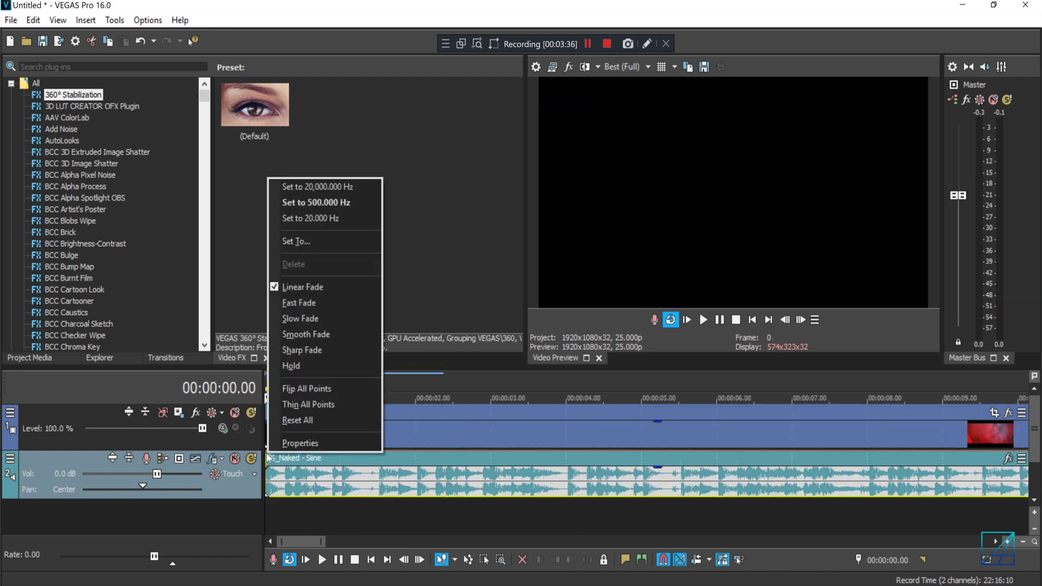
click(328, 202)
scroll(280, 461, down, 4)
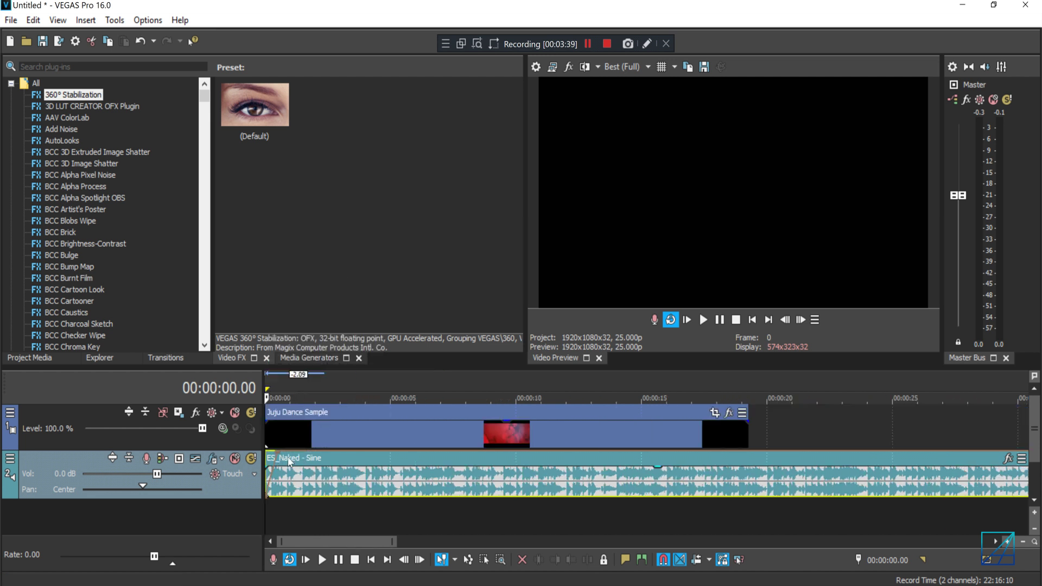
scroll(271, 452, up, 2)
click(284, 445)
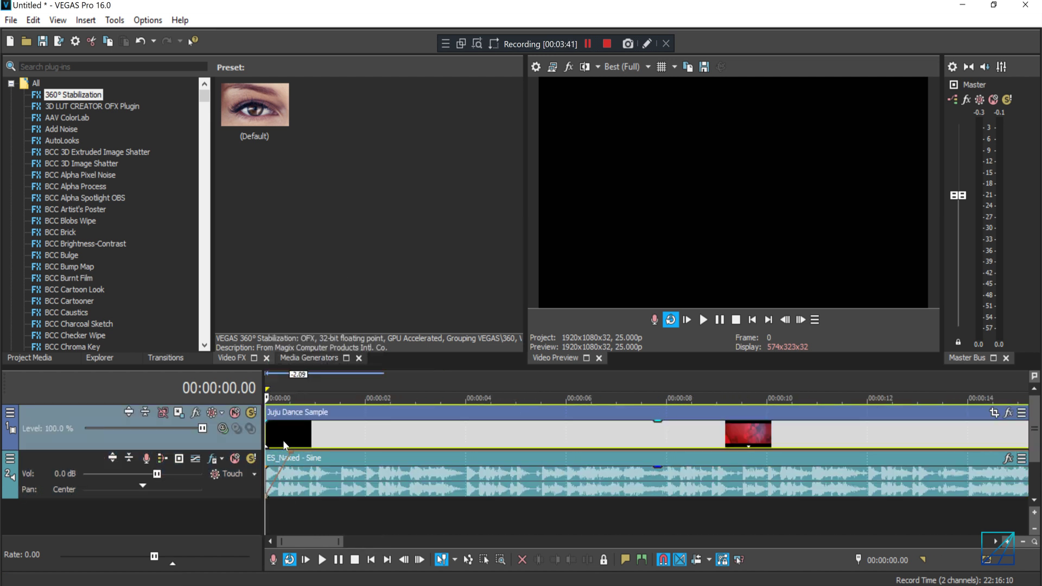
key(space)
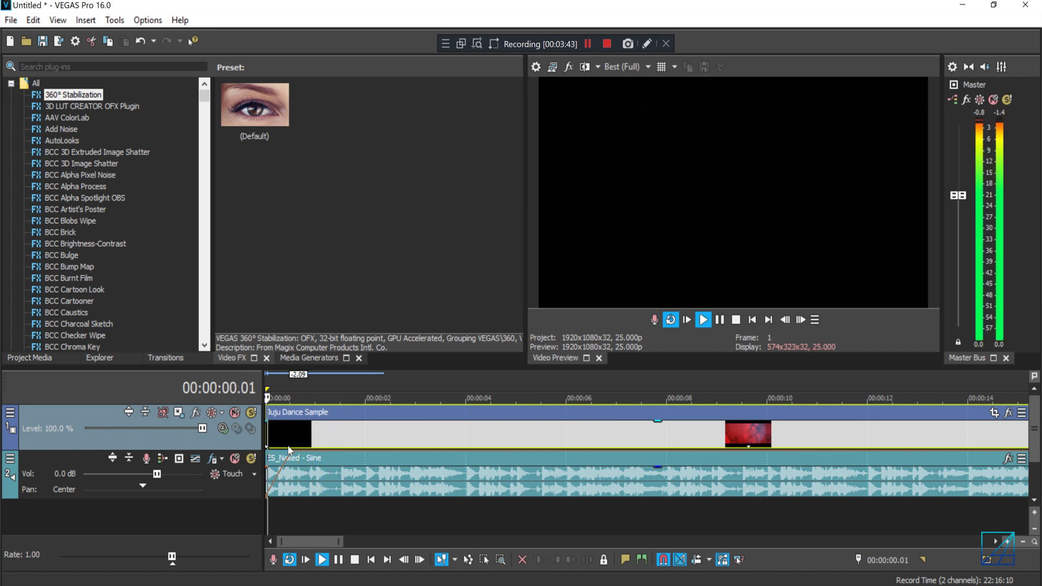
key(space)
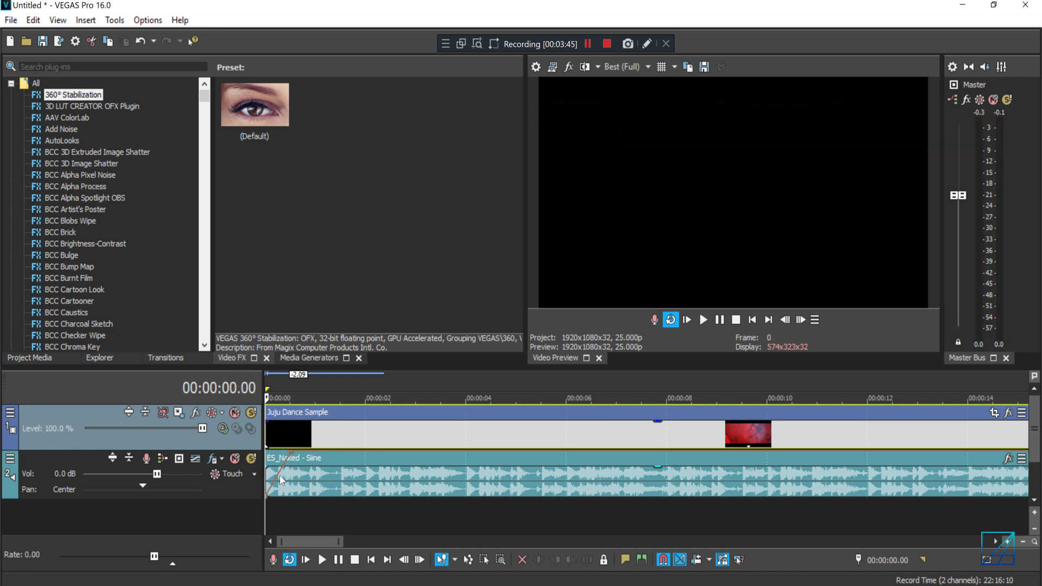
Give the opening frequency ramp a Slow Fade curve
scroll(281, 477, up, 4)
right_click(269, 495)
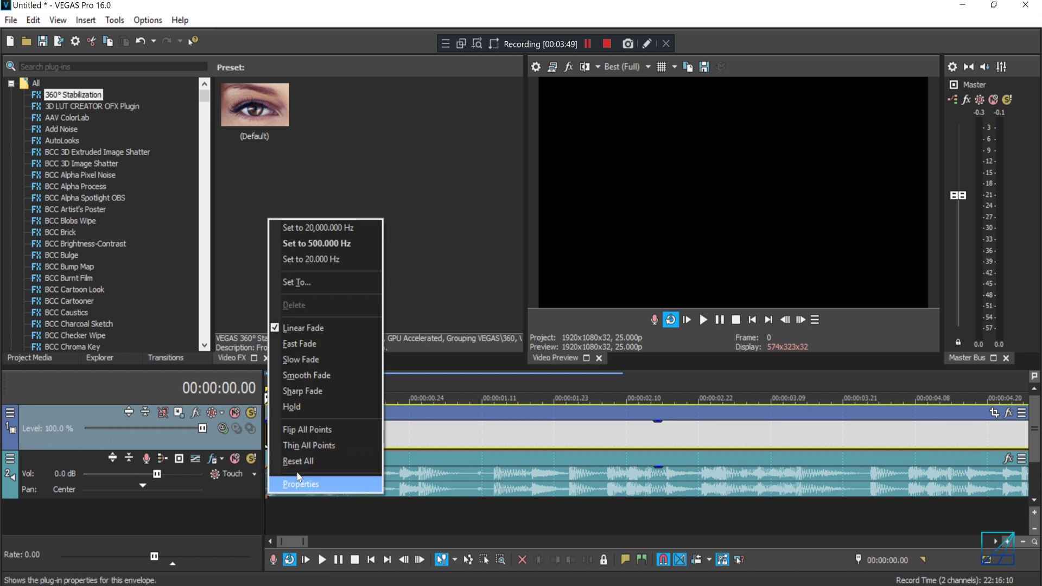
click(342, 363)
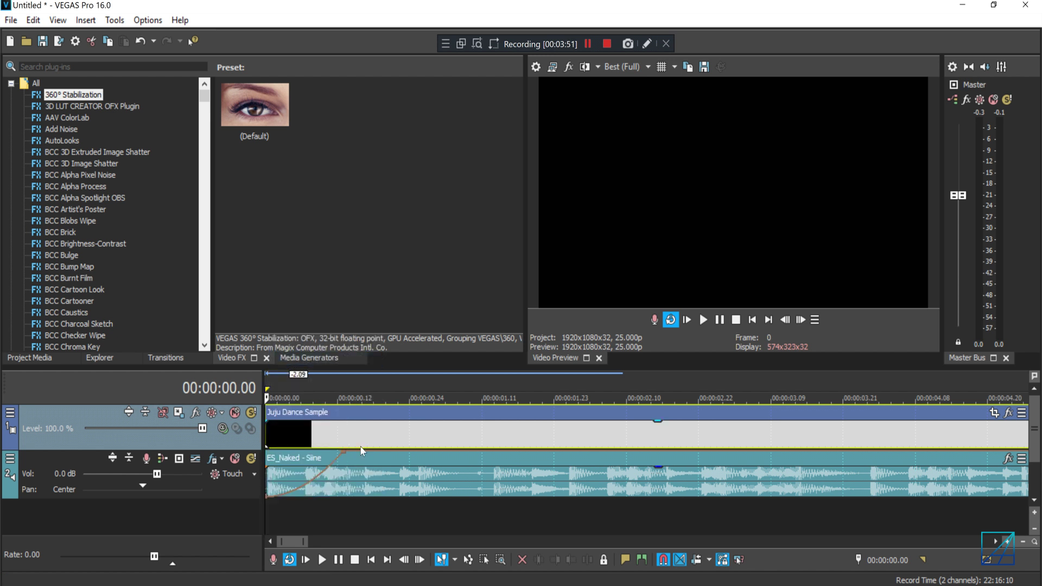
Change the opening frequency ramp to a sharp fade curve and preview the intro
click(344, 458)
right_click(346, 454)
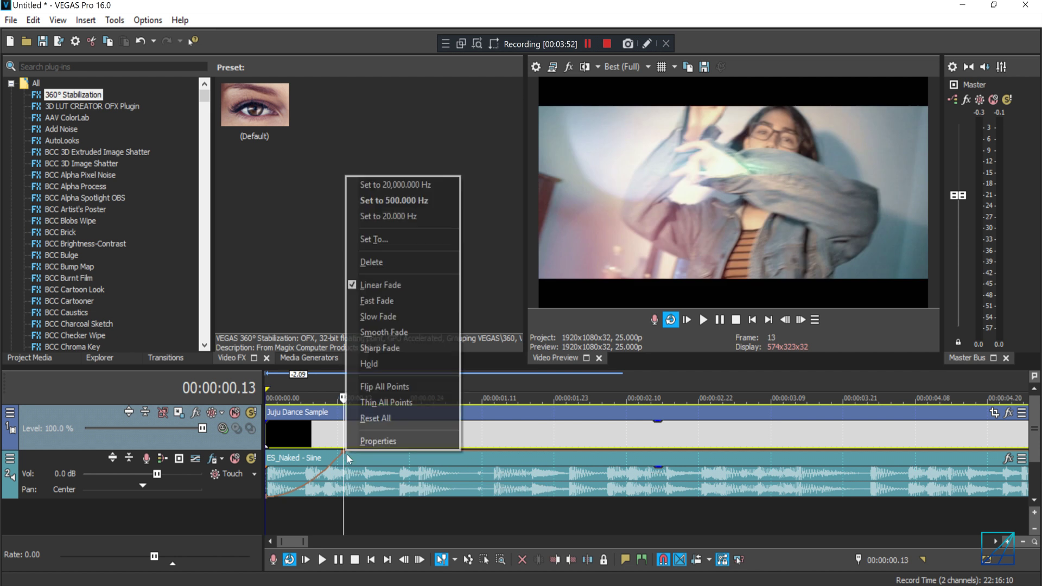
click(405, 337)
click(283, 480)
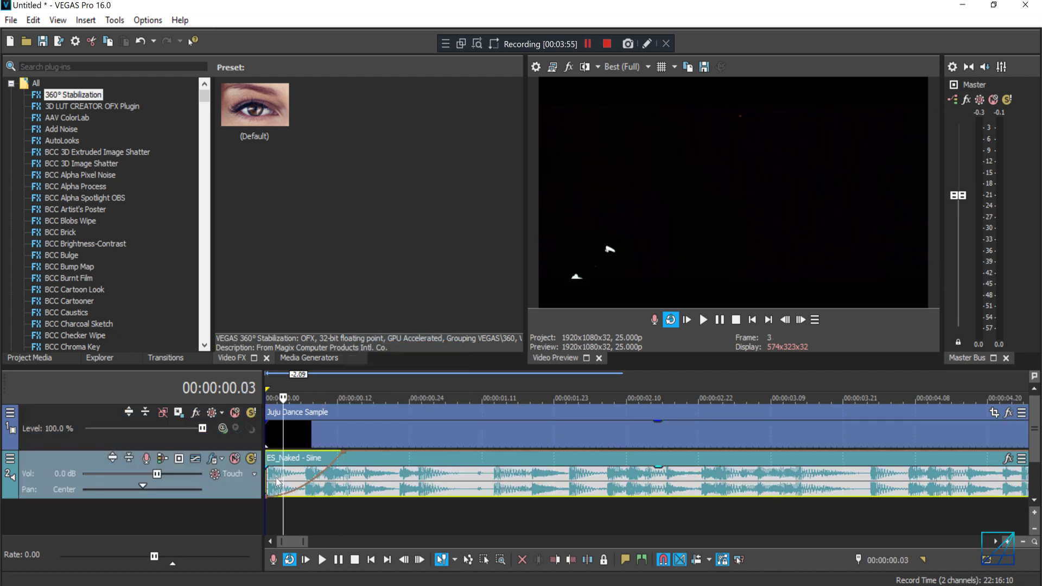
key(space)
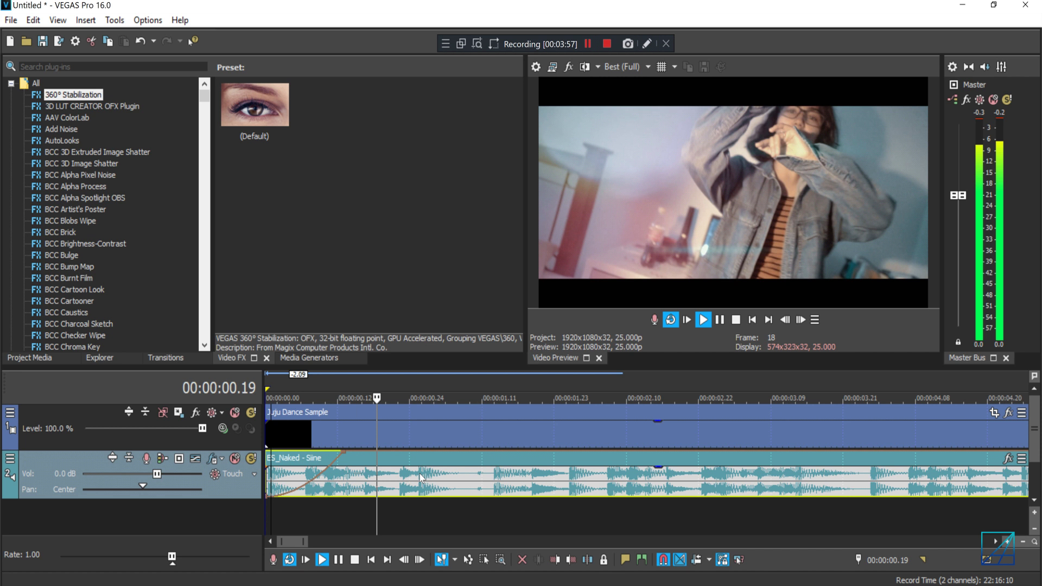
key(space)
scroll(466, 485, down, 8)
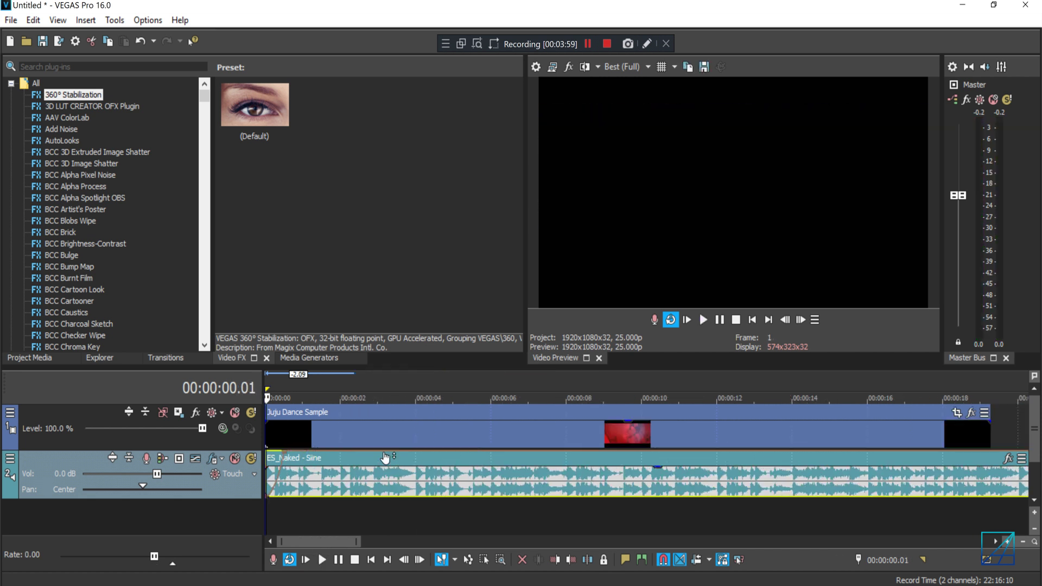
Preview the audio around the two-second mark to find where the muffle-out should start
click(374, 458)
scroll(530, 478, up, 4)
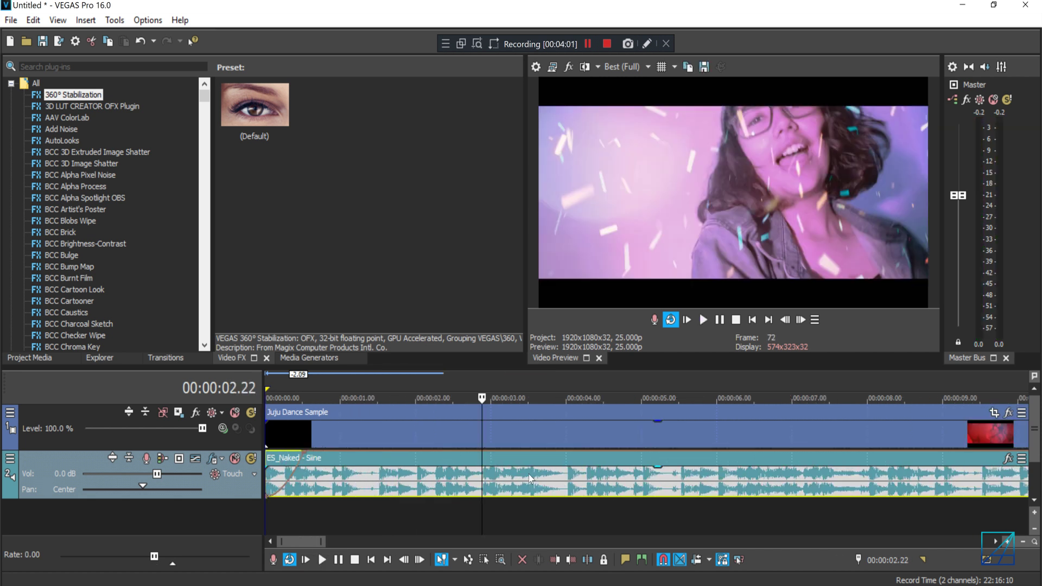
click(457, 493)
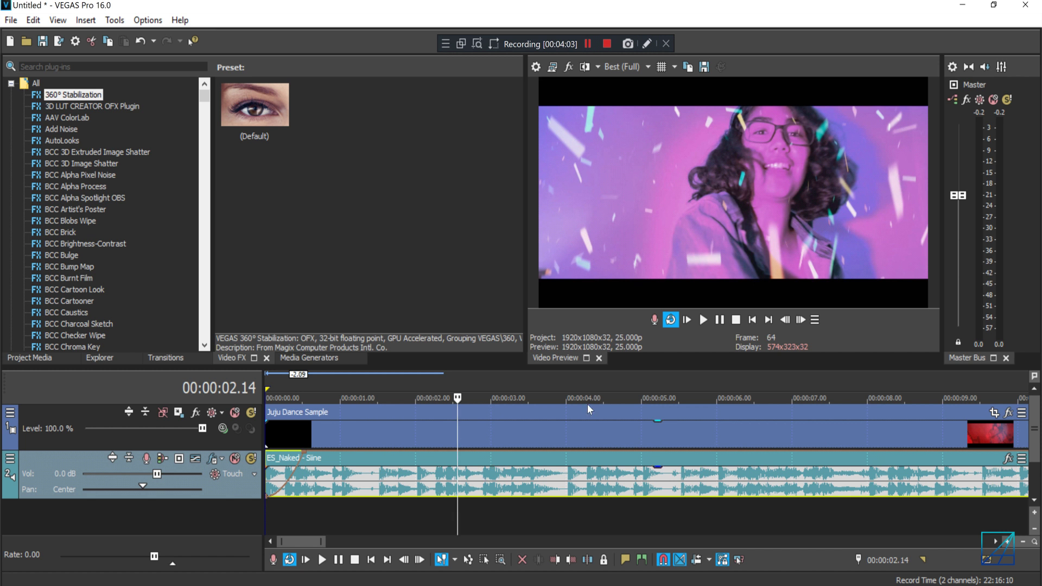
key(space)
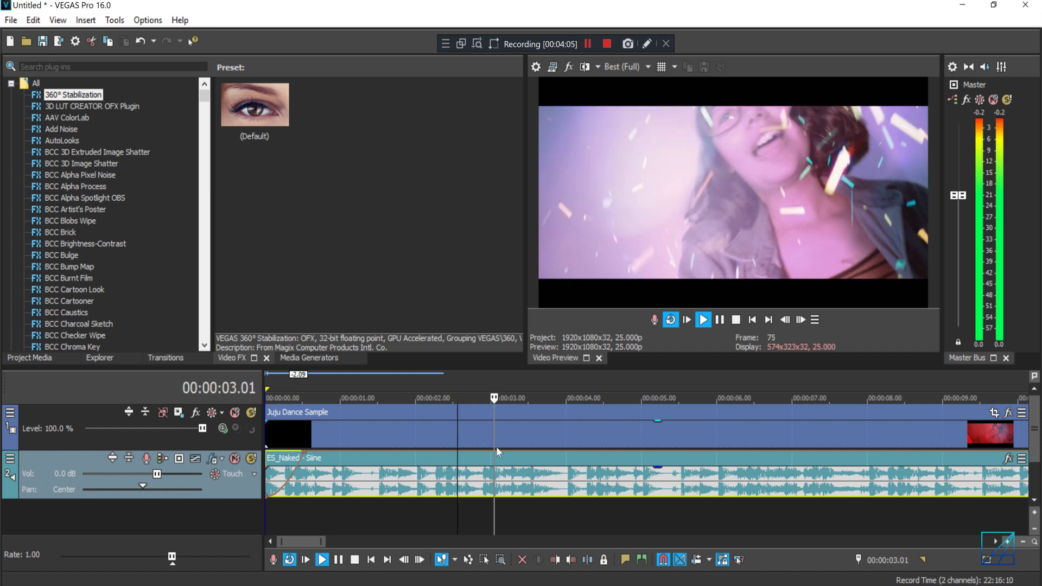
key(space)
Add a Frequency envelope point at 00:00:03.06 and set it to 20.000 Hz
click(481, 458)
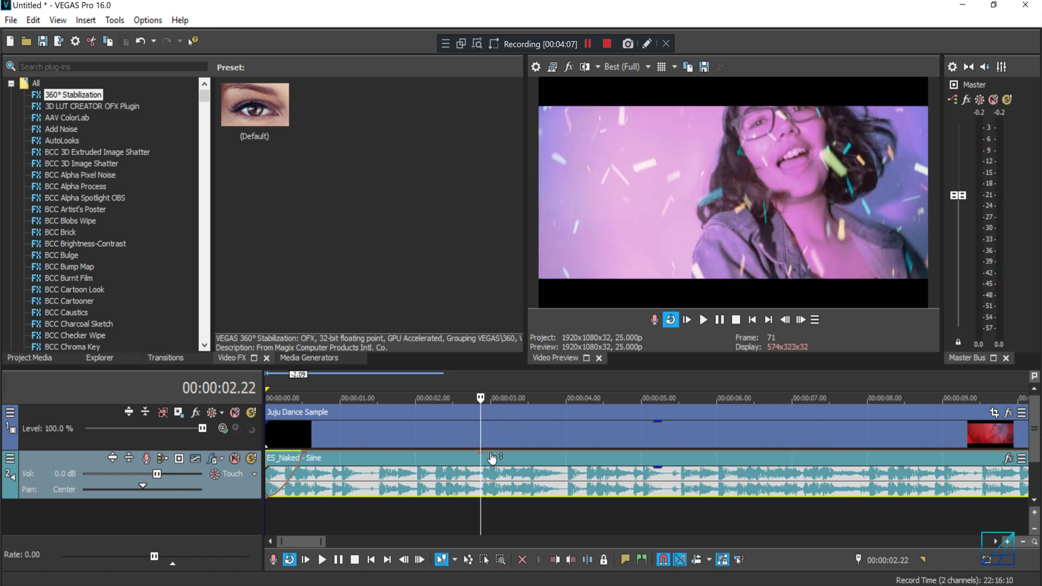
double_click(510, 458)
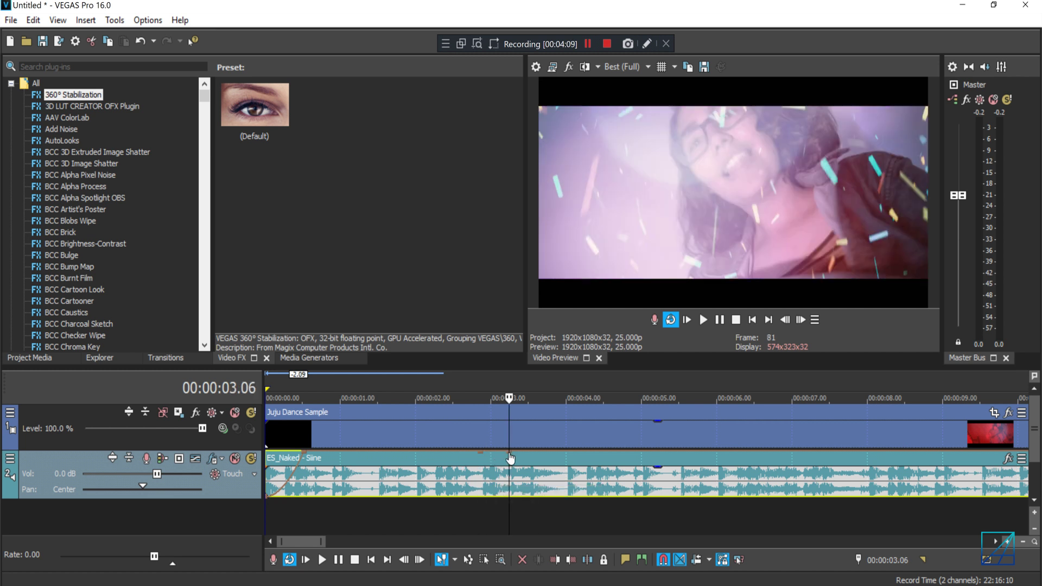
right_click(509, 454)
click(585, 202)
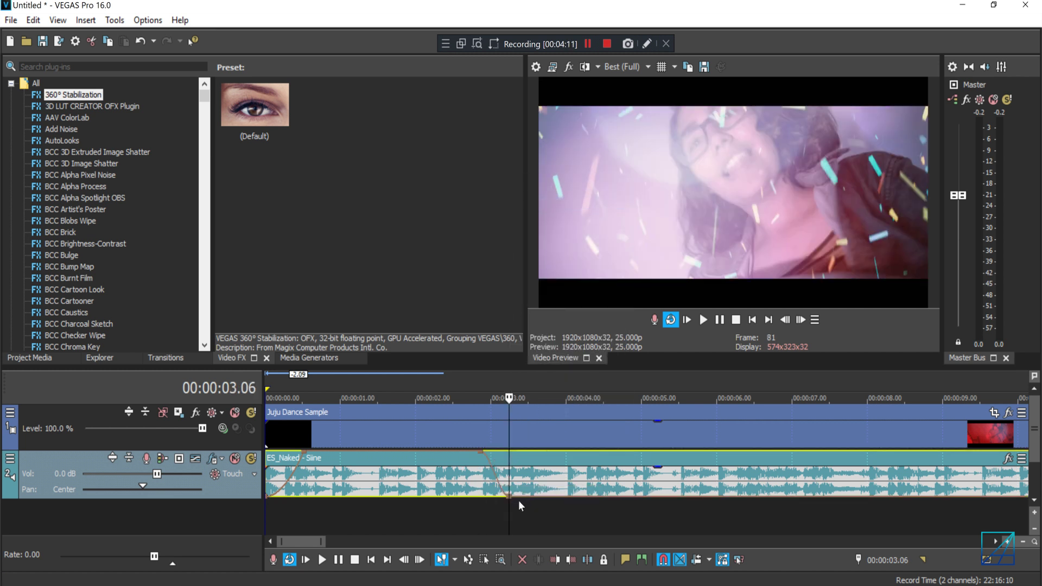
click(467, 477)
scroll(500, 467, down, 3)
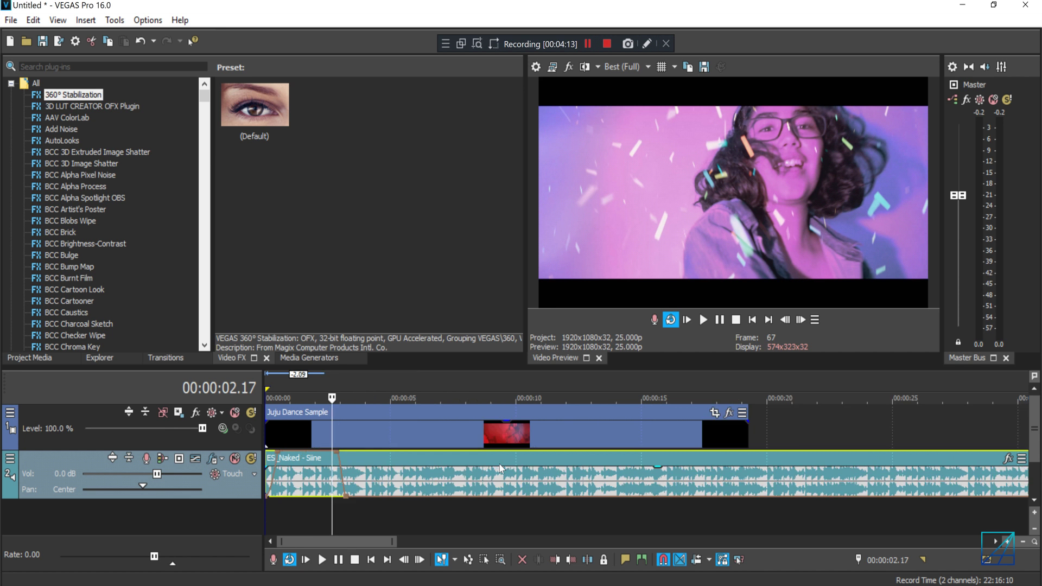
scroll(501, 468, up, 3)
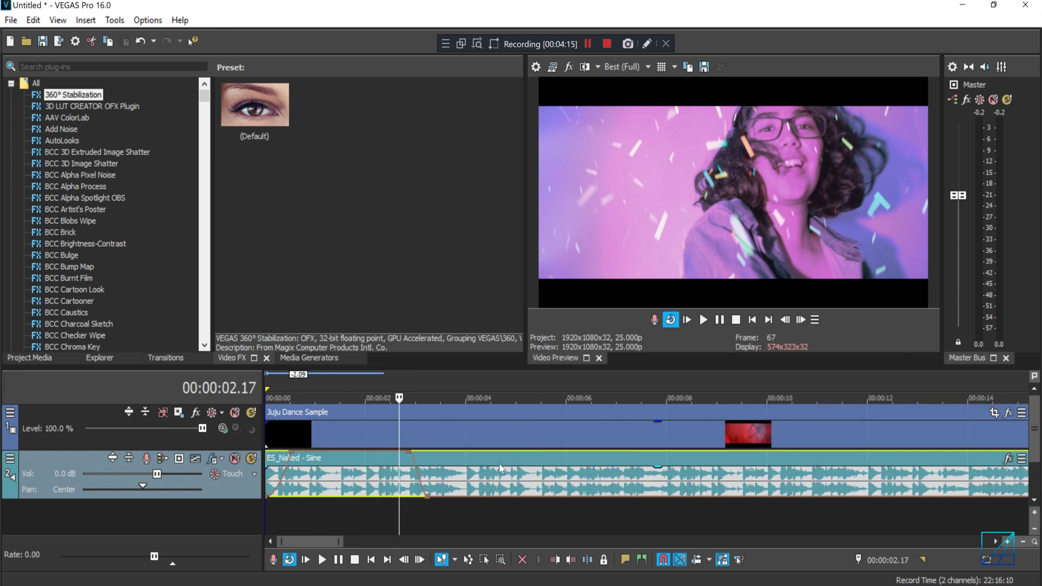
key(space)
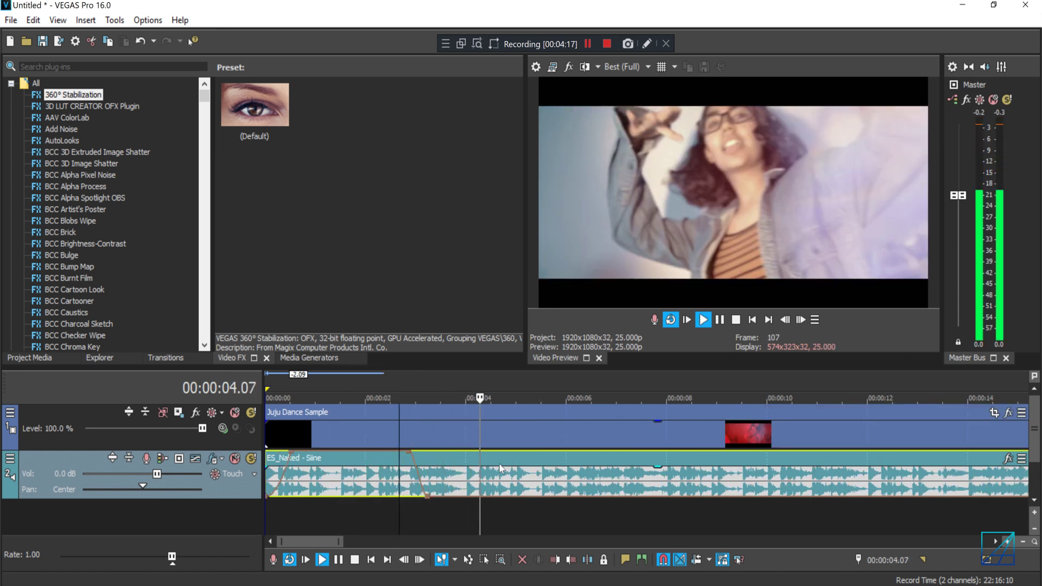
key(space)
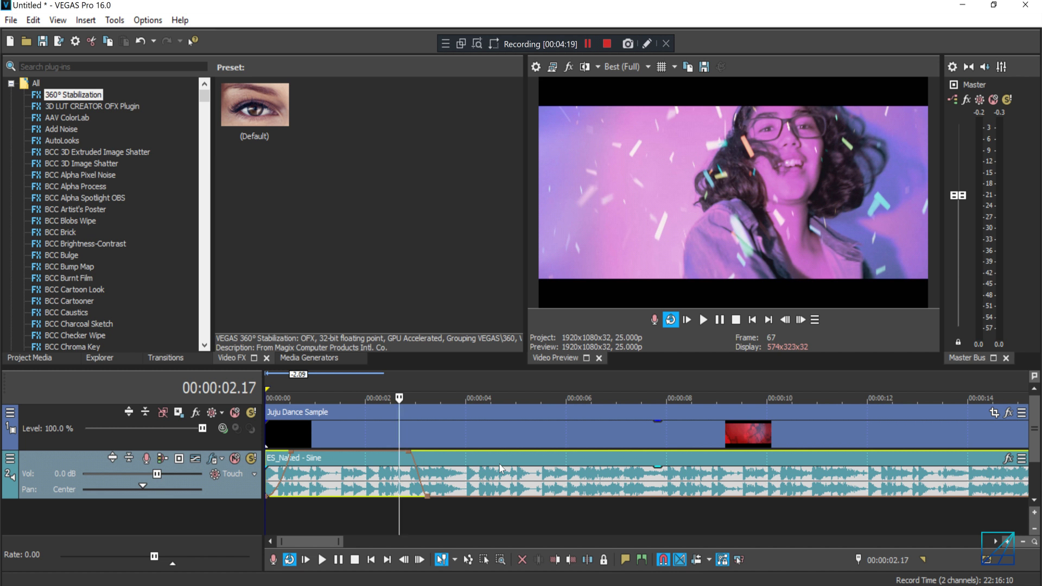